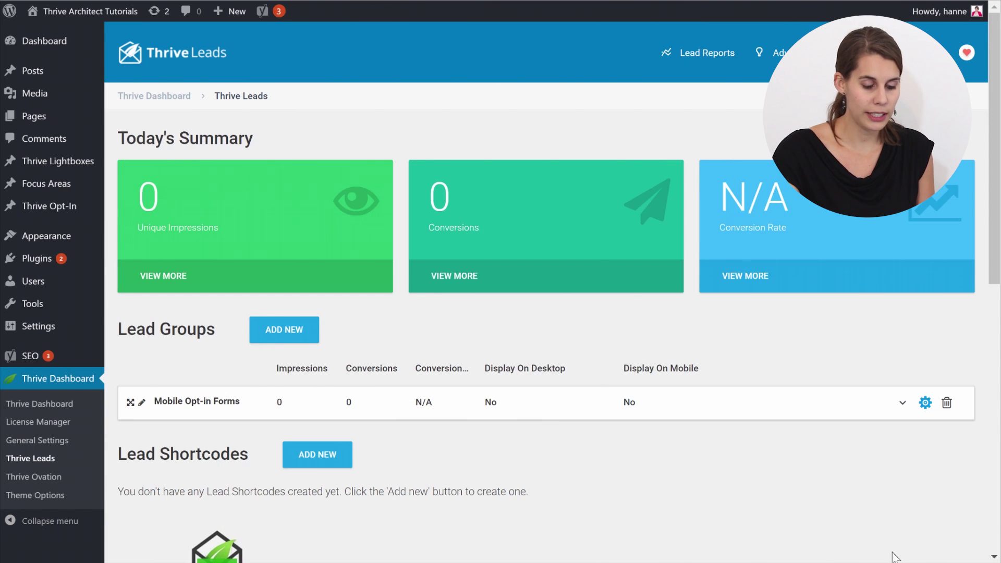
In Mobile Opt-in Forms, enable Screen filler Lightbox on desktop and Ribbon on mobile
{"action": "scroll", "coordinate": [791, 344], "scroll_direction": "down", "scroll_amount": 1}
{"action": "scroll", "coordinate": [791, 345], "scroll_direction": "down", "scroll_amount": 3}
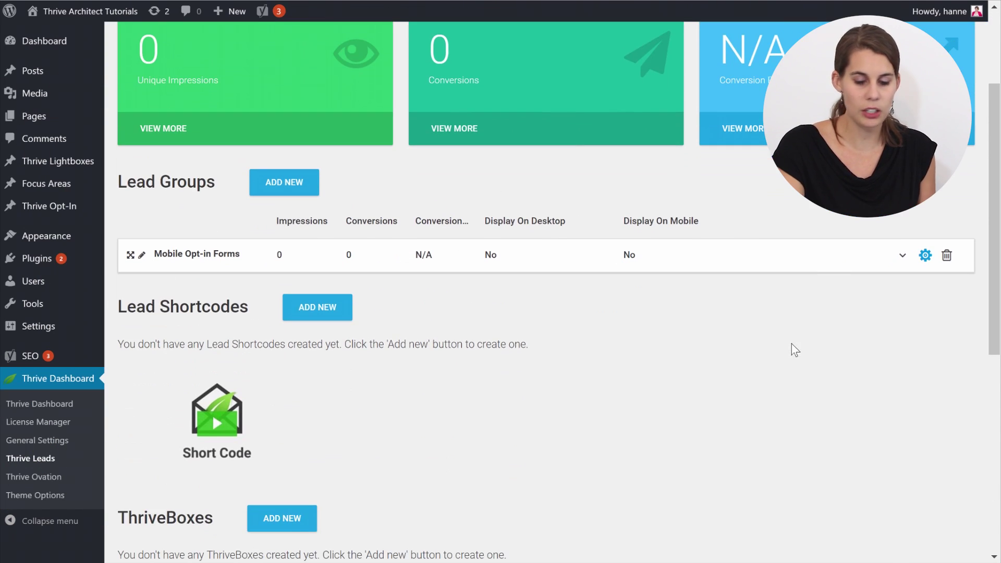
{"action": "left_click", "coordinate": [902, 257]}
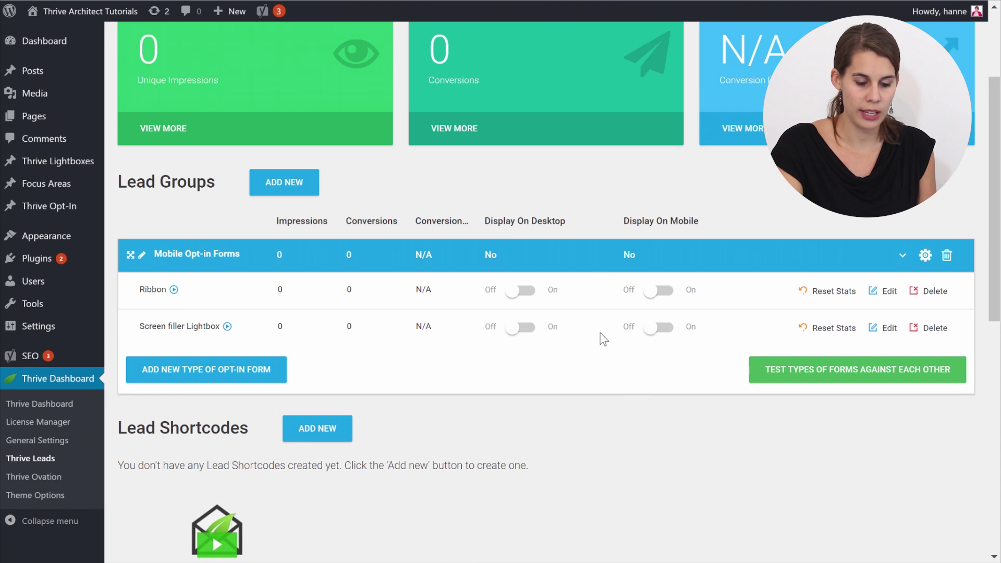
{"action": "left_click", "coordinate": [531, 328]}
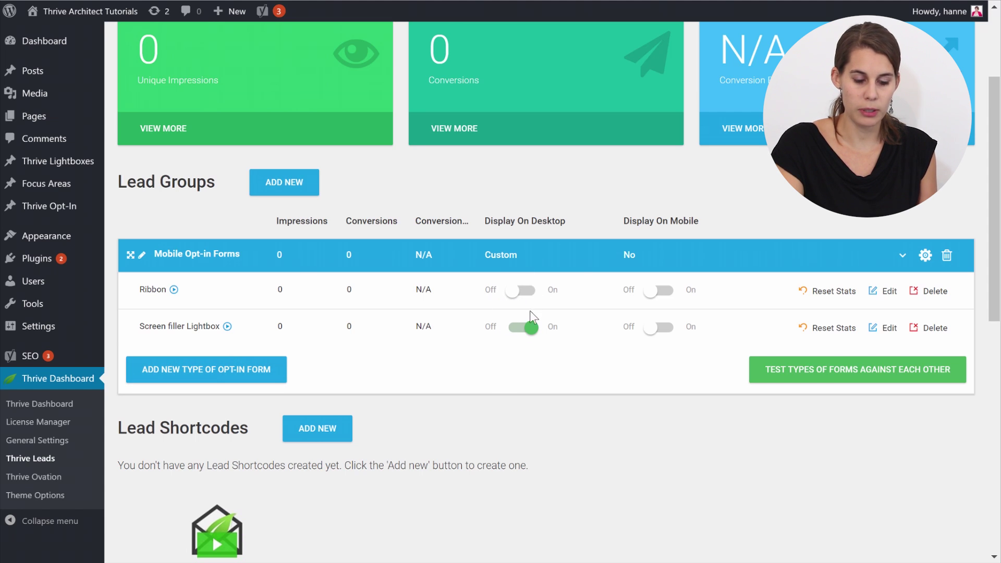
{"action": "left_click", "coordinate": [660, 290]}
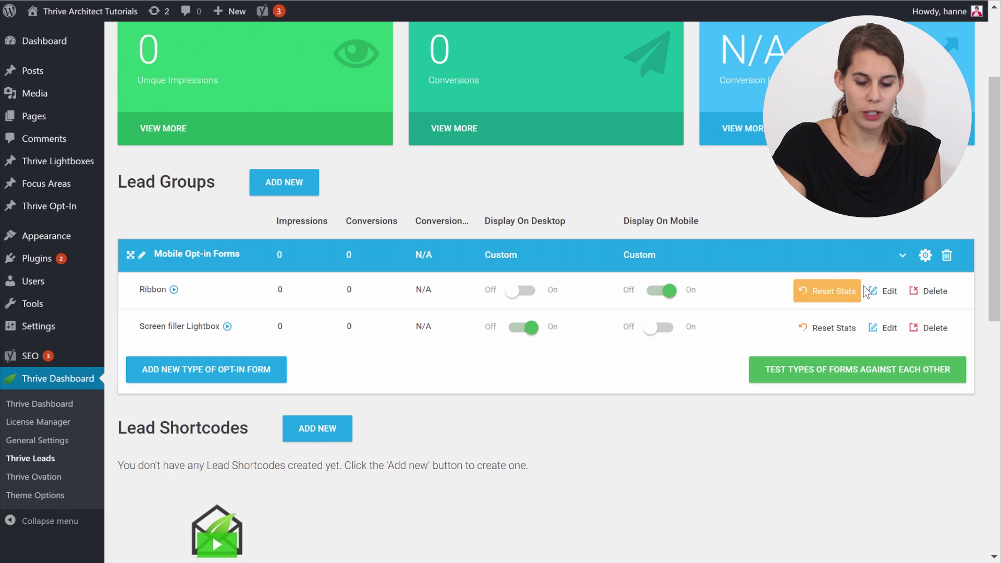
Edit the Ribbon's Variation 1 and preview it at Tablet, Mobile, then Desktop widths
{"action": "left_click", "coordinate": [891, 295]}
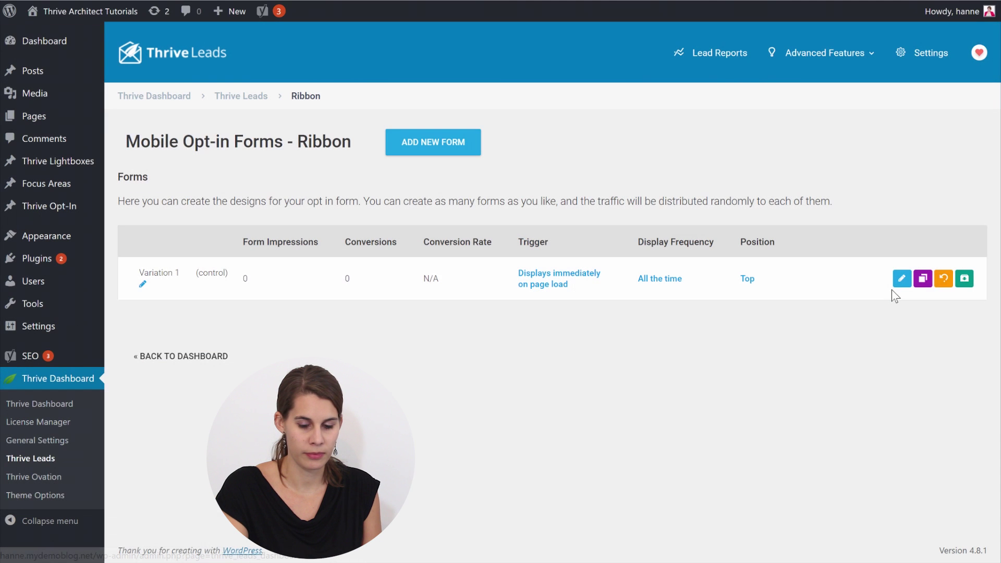
{"action": "left_click", "coordinate": [901, 281]}
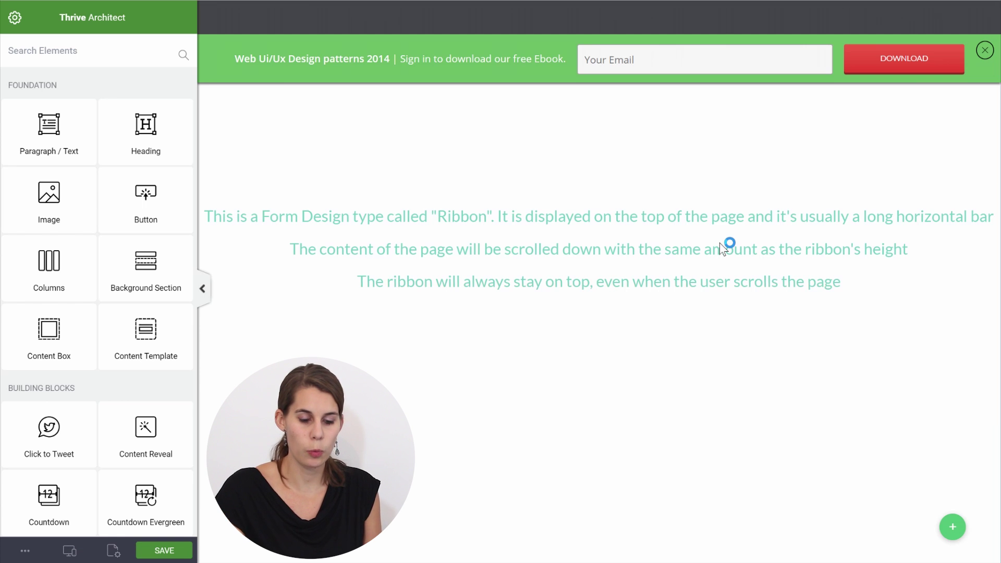
{"action": "left_click", "coordinate": [70, 550]}
{"action": "left_click", "coordinate": [68, 499]}
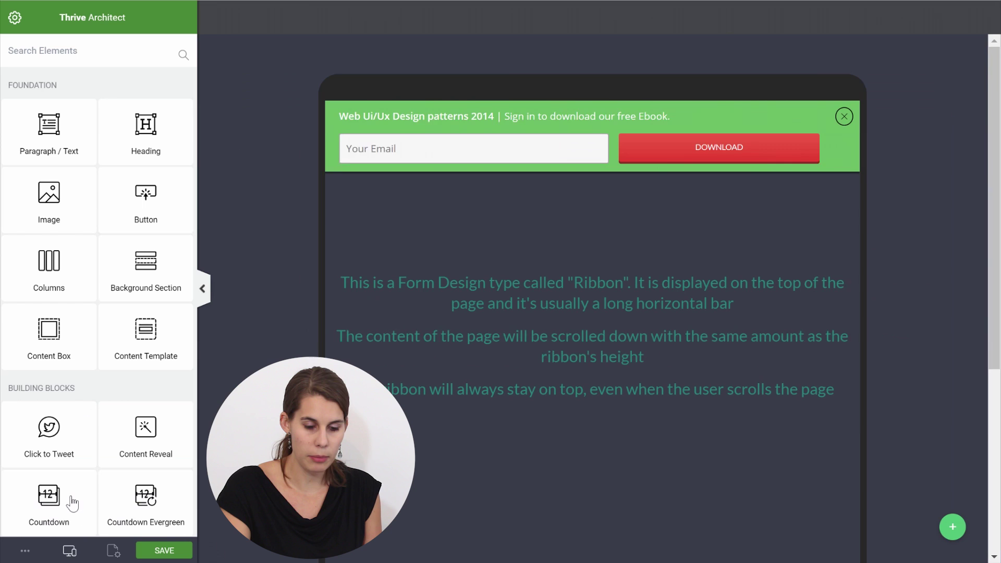
{"action": "left_click", "coordinate": [69, 550]}
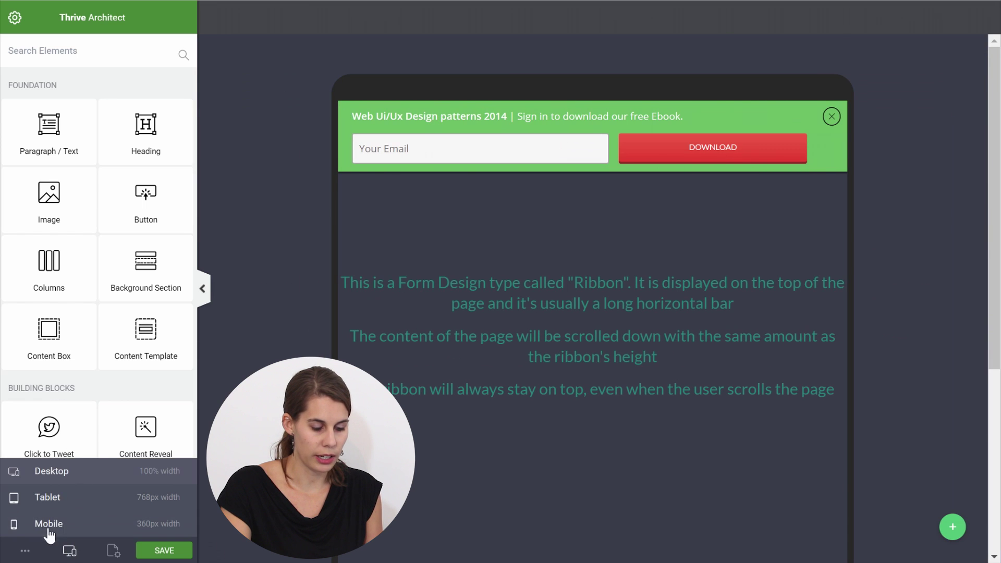
{"action": "left_click", "coordinate": [47, 522]}
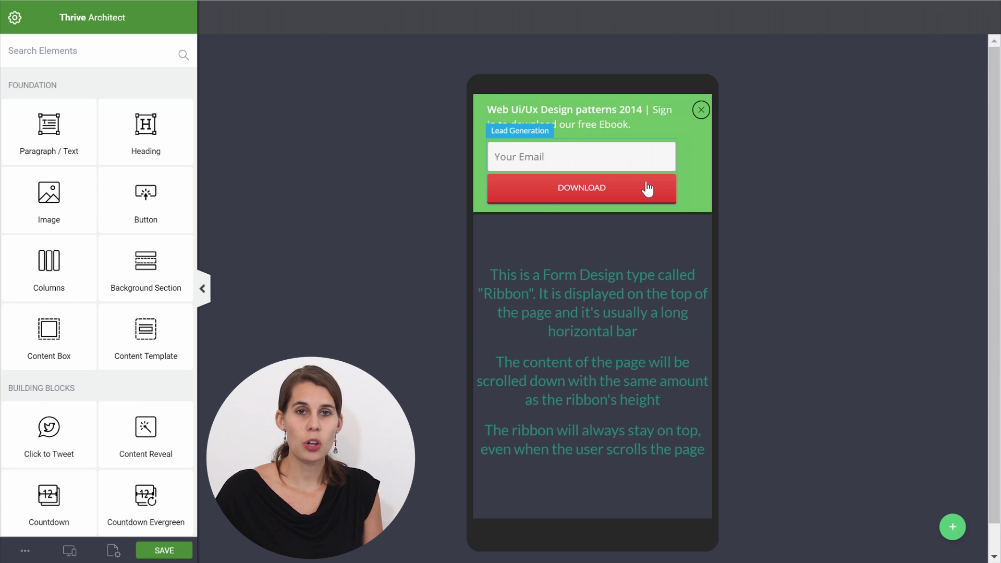
{"action": "left_click", "coordinate": [68, 550]}
{"action": "left_click", "coordinate": [63, 471]}
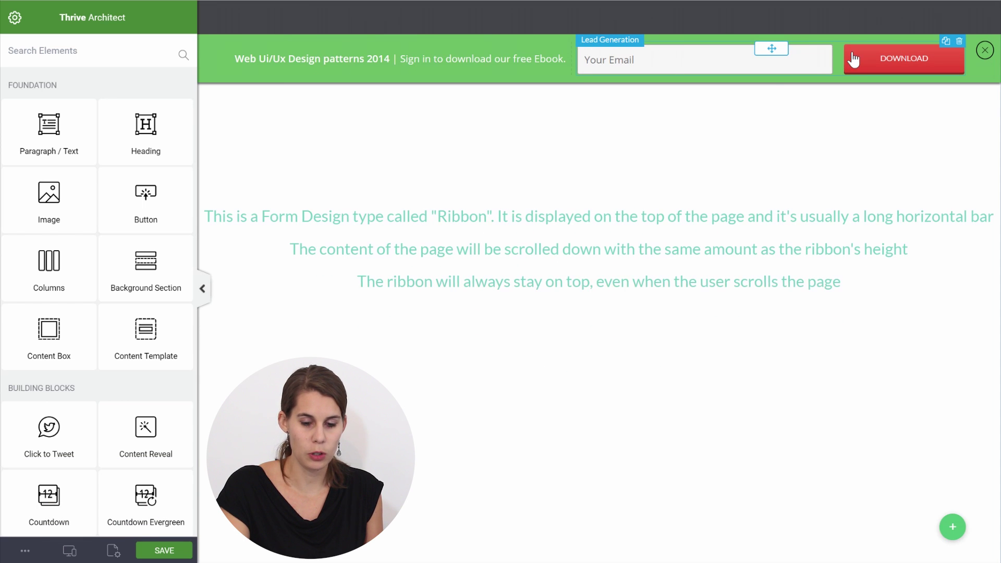
Replace the ribbon's email sign-up form with a Button in the Border 1 style
{"action": "left_click", "coordinate": [959, 42]}
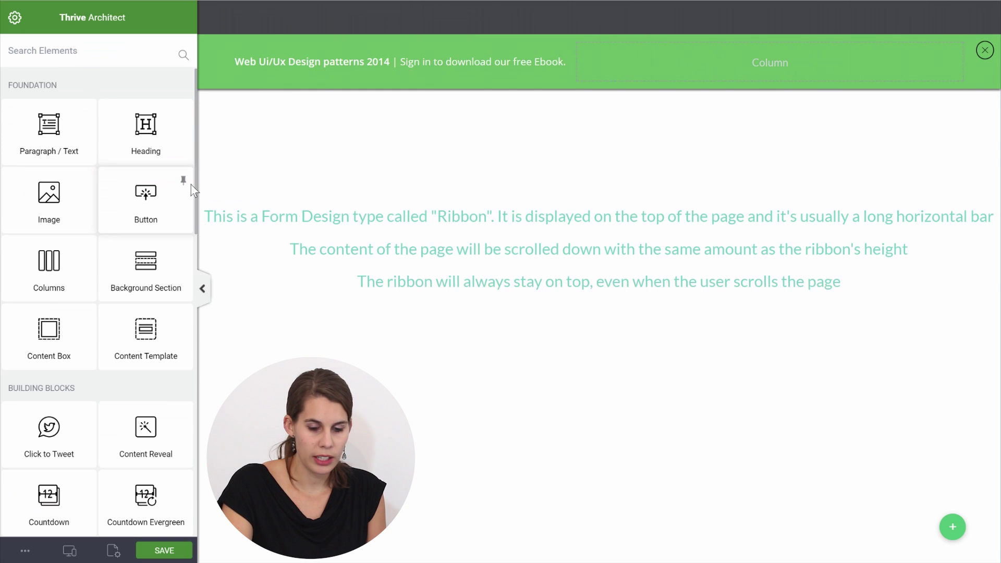
{"action": "left_click_drag", "start_coordinate": [191, 185], "coordinate": [750, 72]}
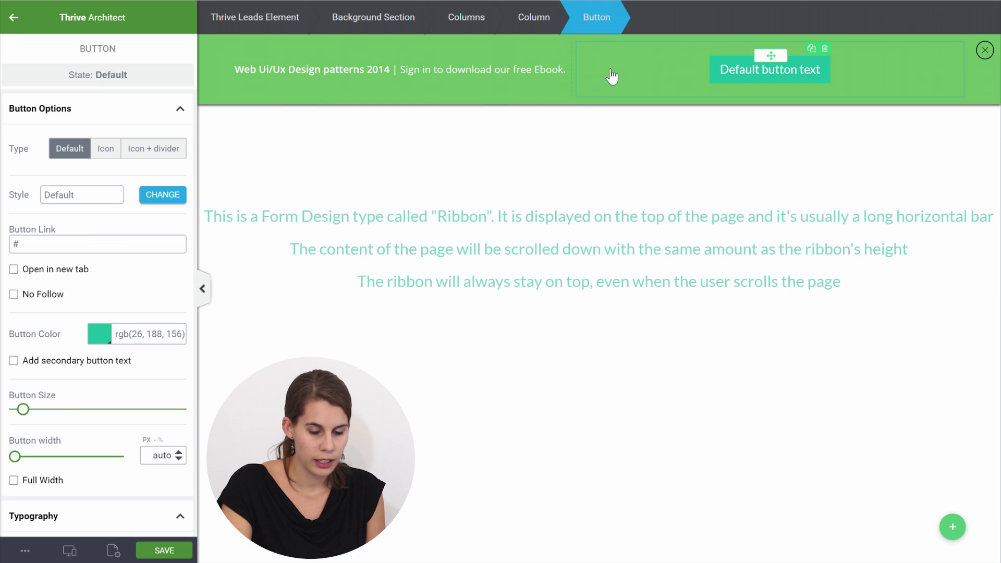
{"action": "left_click", "coordinate": [150, 197]}
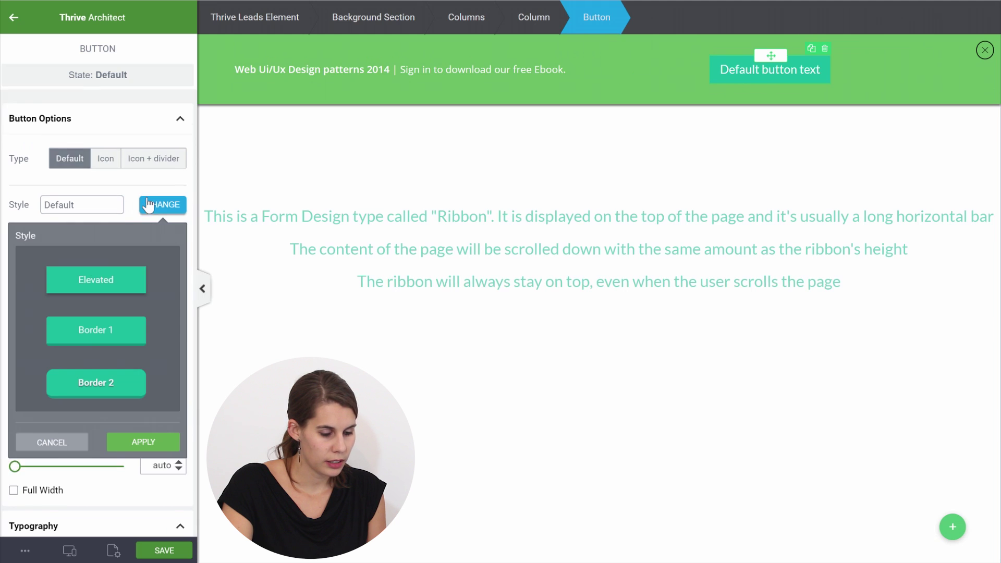
{"action": "left_click", "coordinate": [131, 330]}
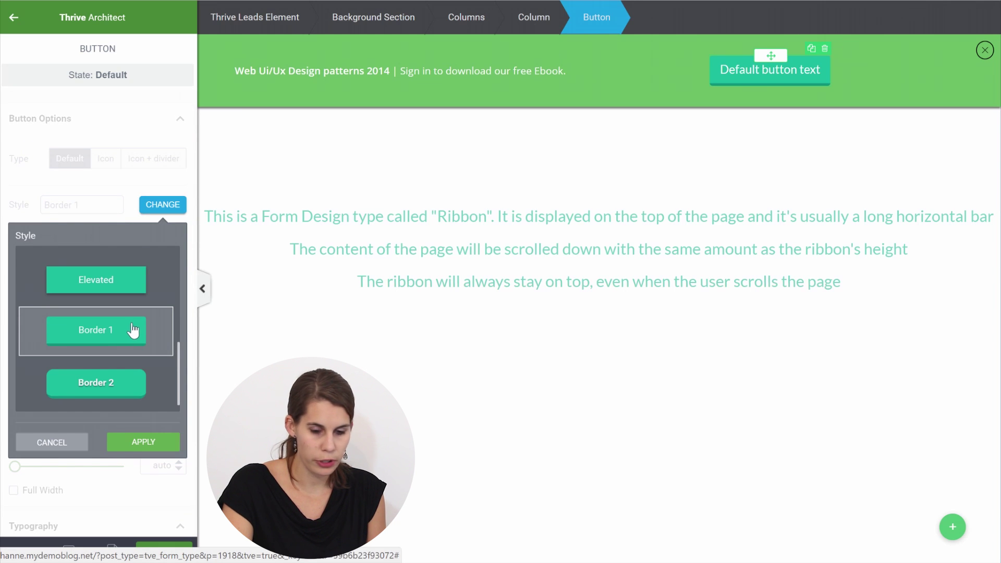
{"action": "left_click", "coordinate": [138, 441]}
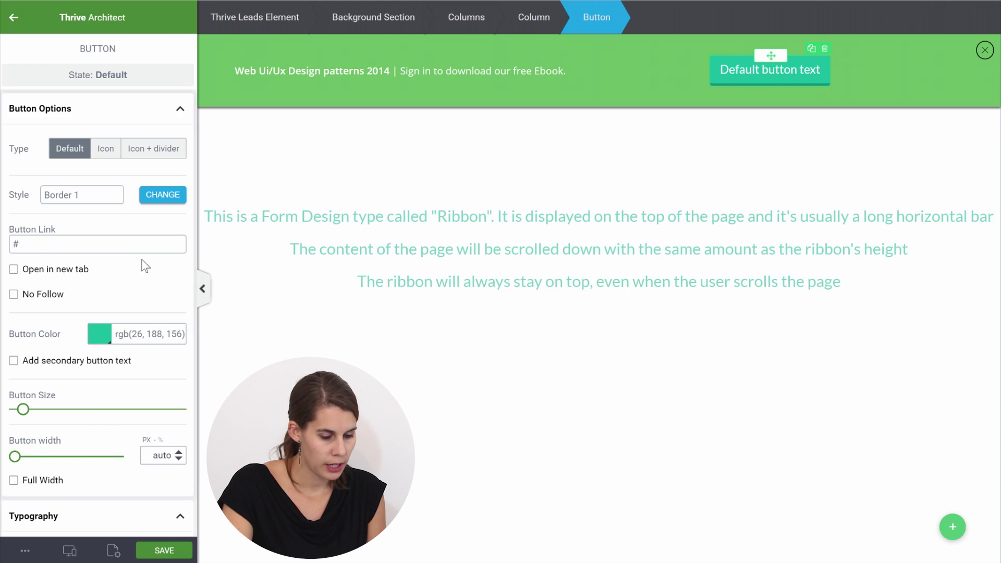
Make the button red with a dark red #992828 border
{"action": "scroll", "coordinate": [142, 263], "scroll_direction": "down", "scroll_amount": 3}
{"action": "left_click", "coordinate": [98, 258]}
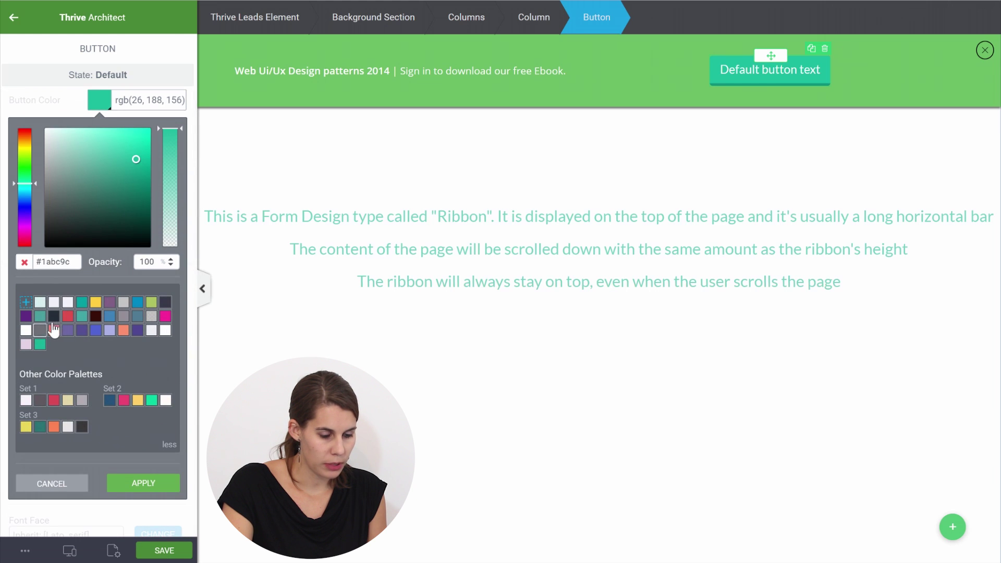
{"action": "left_click", "coordinate": [68, 316]}
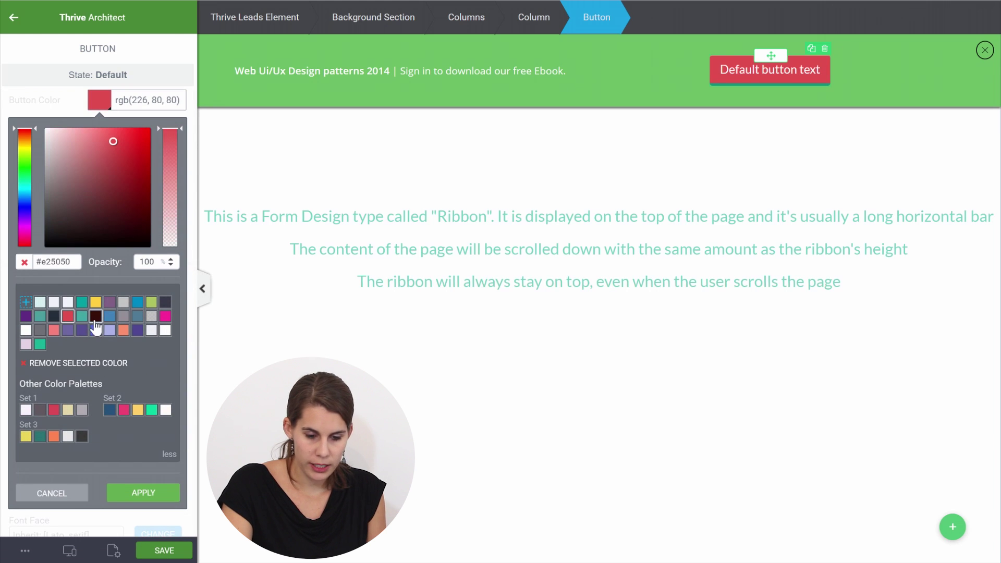
{"action": "left_click", "coordinate": [128, 493]}
{"action": "scroll", "coordinate": [137, 350], "scroll_direction": "down", "scroll_amount": 15}
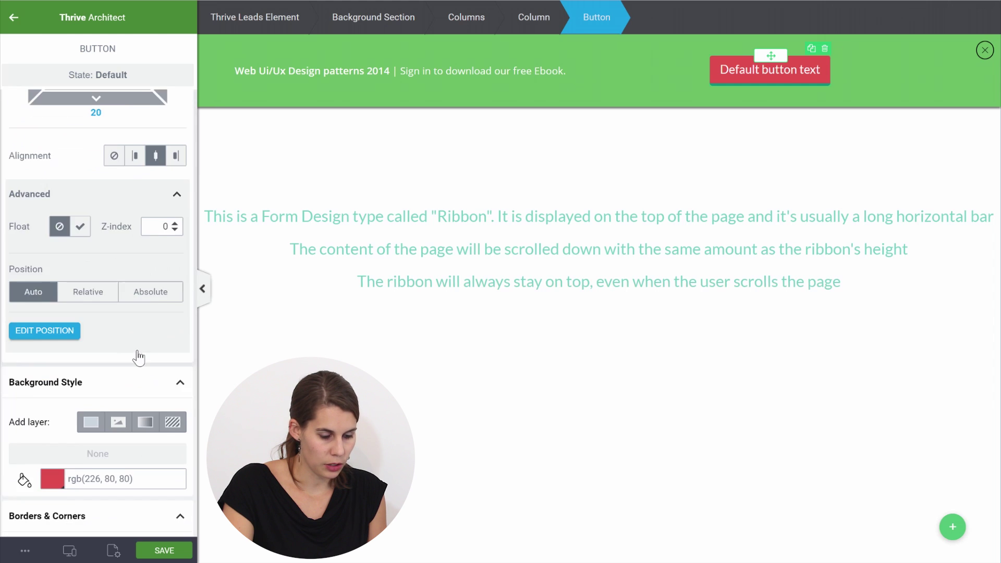
{"action": "scroll", "coordinate": [139, 357], "scroll_direction": "down", "scroll_amount": 5}
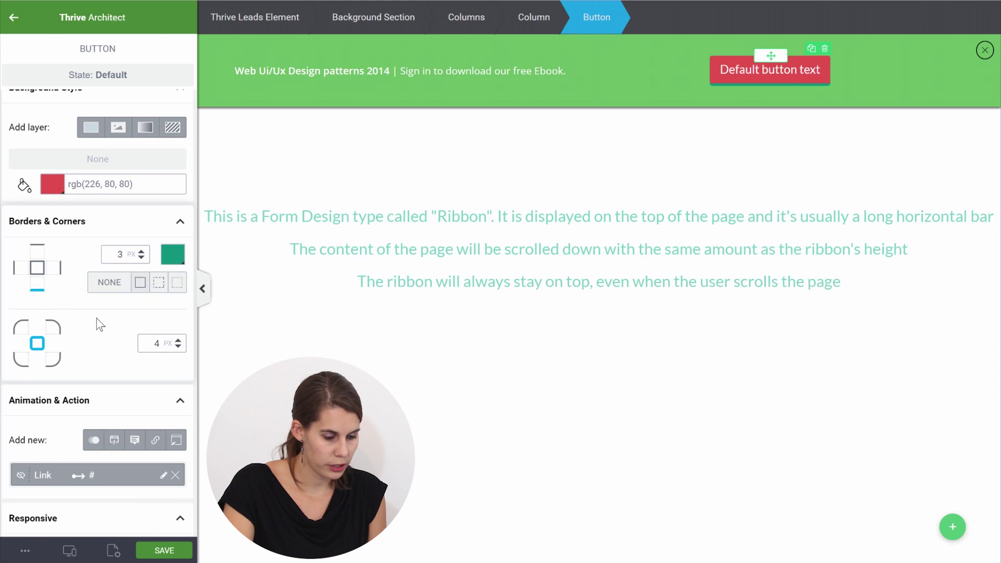
{"action": "left_click", "coordinate": [172, 254]}
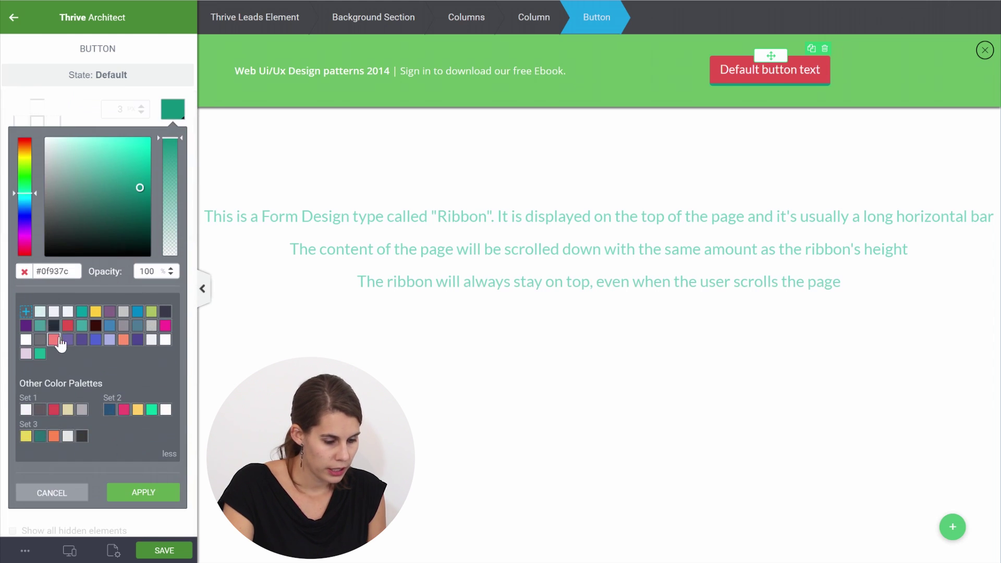
{"action": "left_click", "coordinate": [68, 325]}
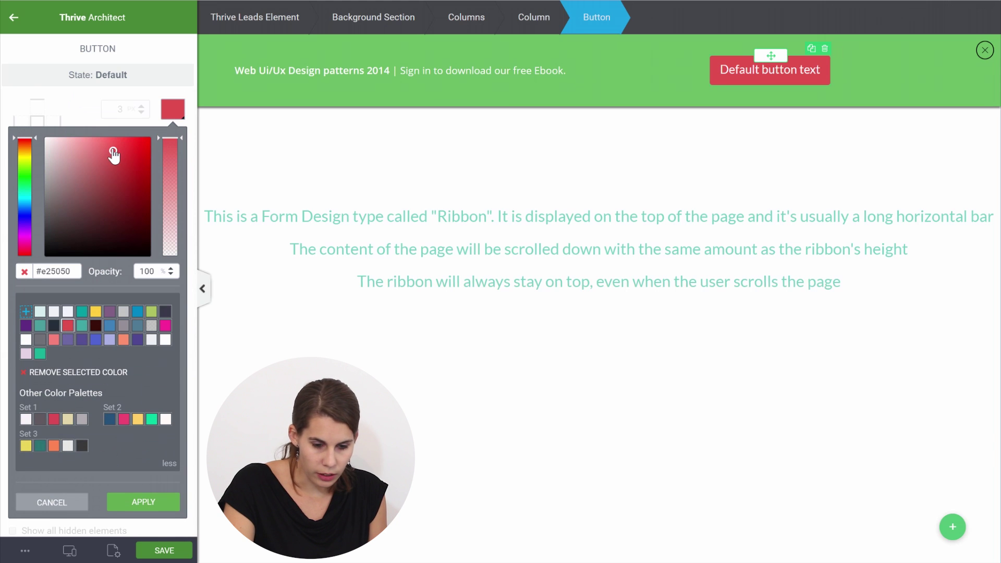
{"action": "left_click_drag", "start_coordinate": [113, 154], "coordinate": [122, 185]}
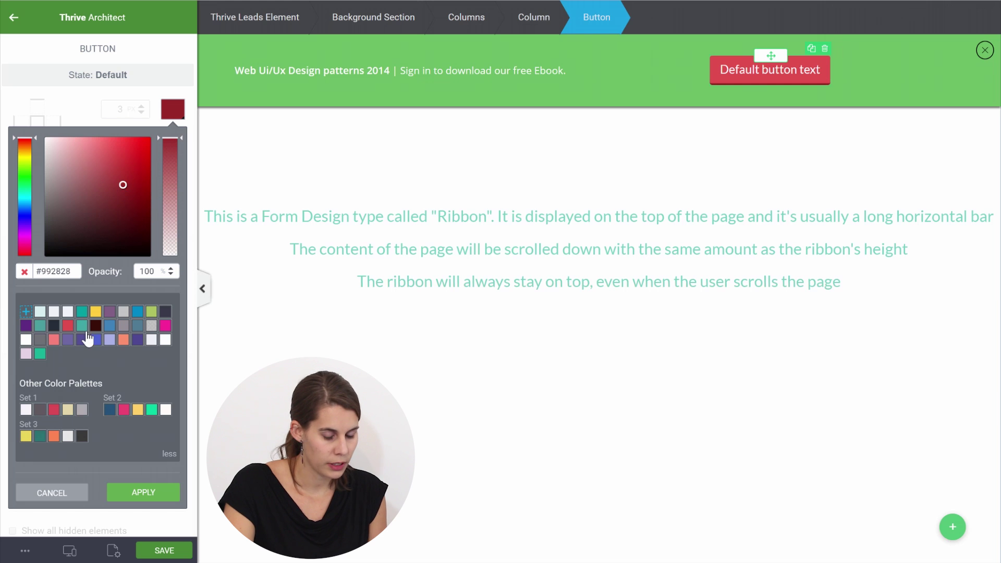
{"action": "left_click", "coordinate": [137, 496]}
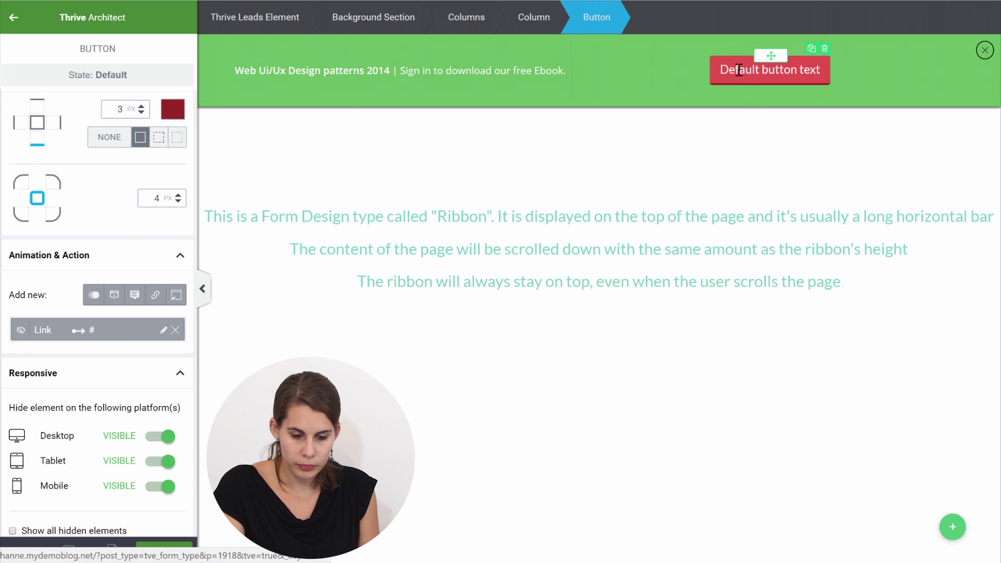
Add a new Lightbox state to the opt-in form
{"action": "left_click", "coordinate": [827, 369]}
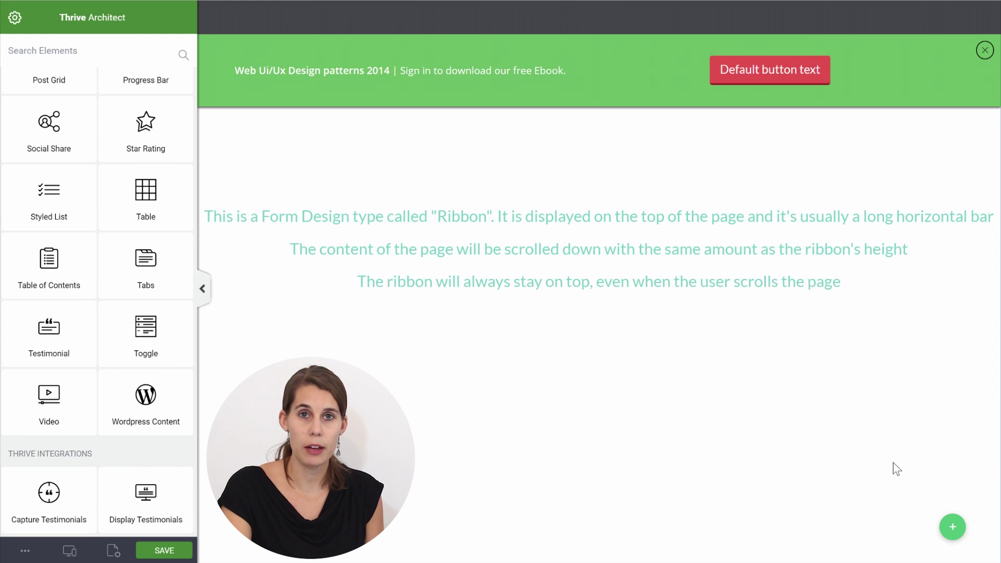
{"action": "left_click", "coordinate": [951, 528]}
{"action": "left_click", "coordinate": [888, 511]}
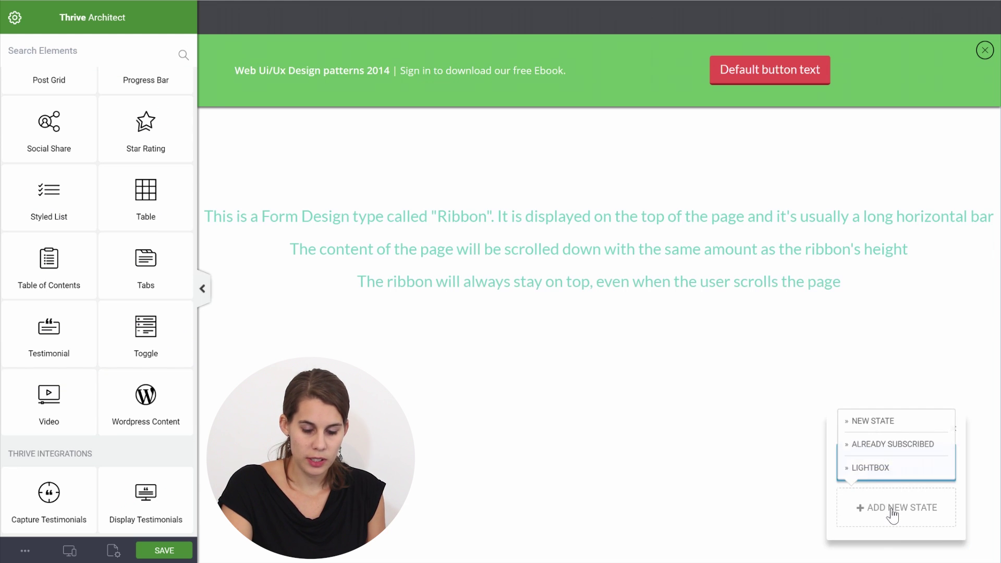
{"action": "left_click", "coordinate": [871, 468]}
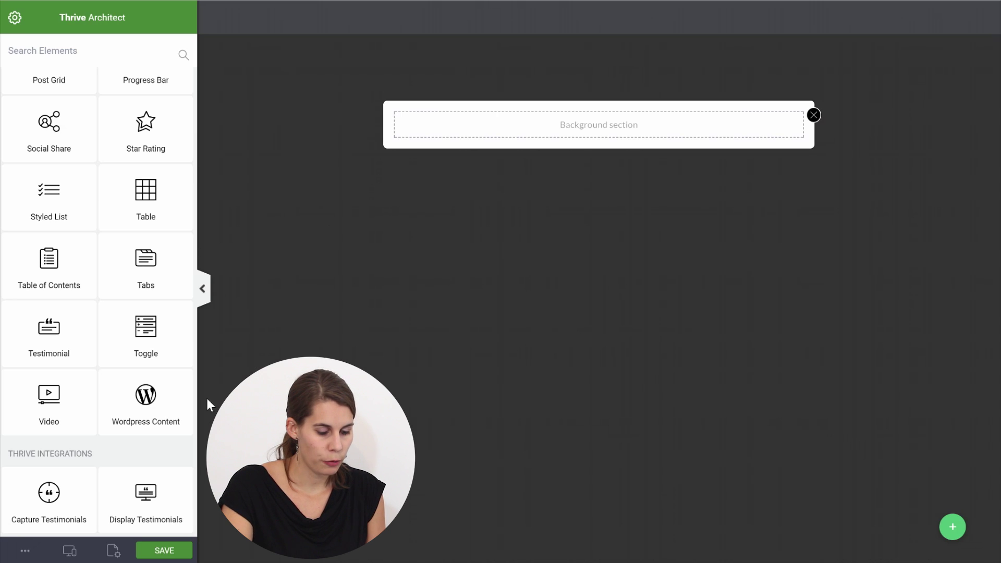
Apply the Set 001 V1 opt-in template to the lightbox
{"action": "left_click", "coordinate": [114, 550]}
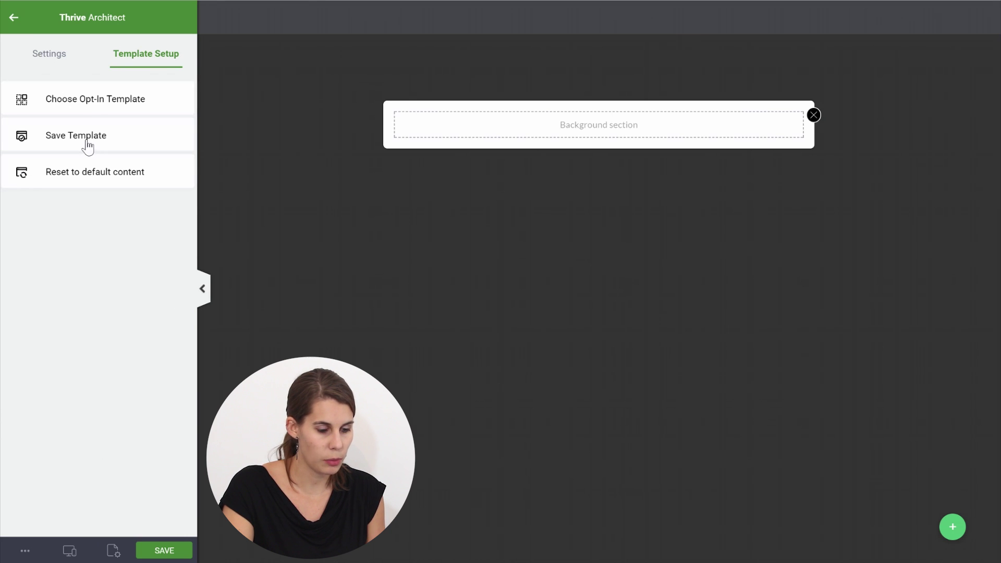
{"action": "left_click", "coordinate": [93, 102]}
{"action": "scroll", "coordinate": [705, 215], "scroll_direction": "down", "scroll_amount": 3}
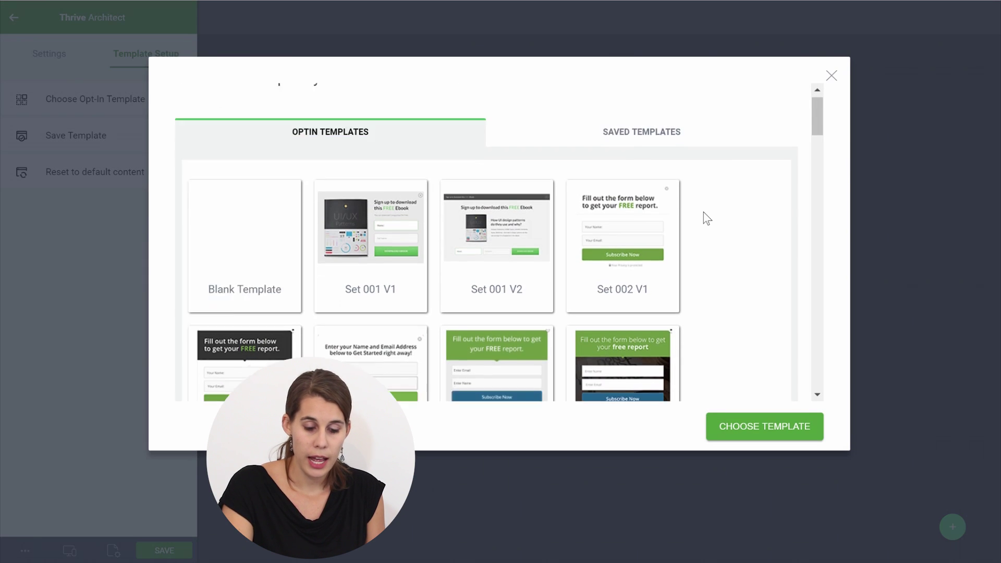
{"action": "scroll", "coordinate": [705, 216], "scroll_direction": "down", "scroll_amount": 5}
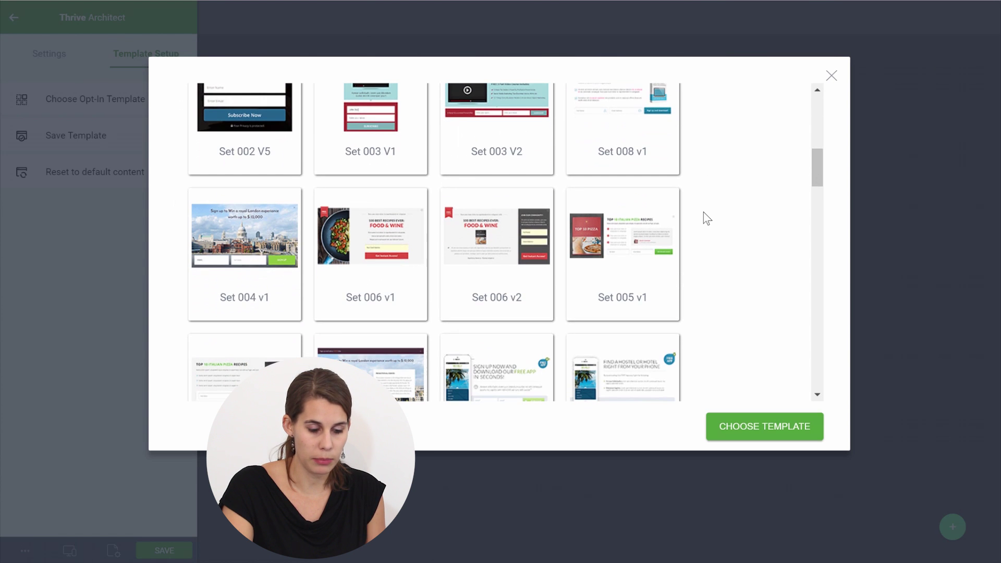
{"action": "scroll", "coordinate": [704, 216], "scroll_direction": "down", "scroll_amount": 2}
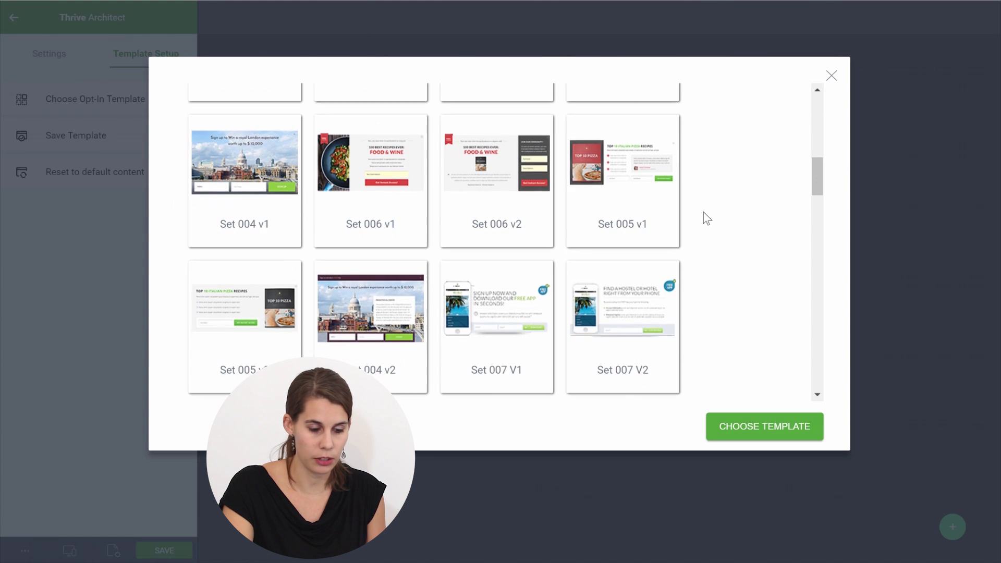
{"action": "scroll", "coordinate": [570, 217], "scroll_direction": "up", "scroll_amount": 10}
{"action": "left_click", "coordinate": [348, 213]}
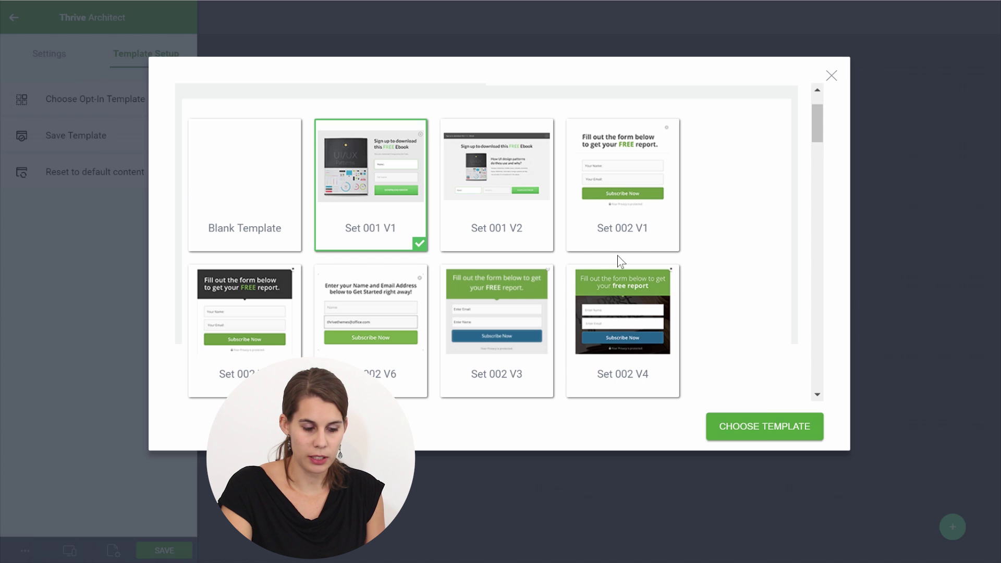
{"action": "left_click", "coordinate": [768, 427]}
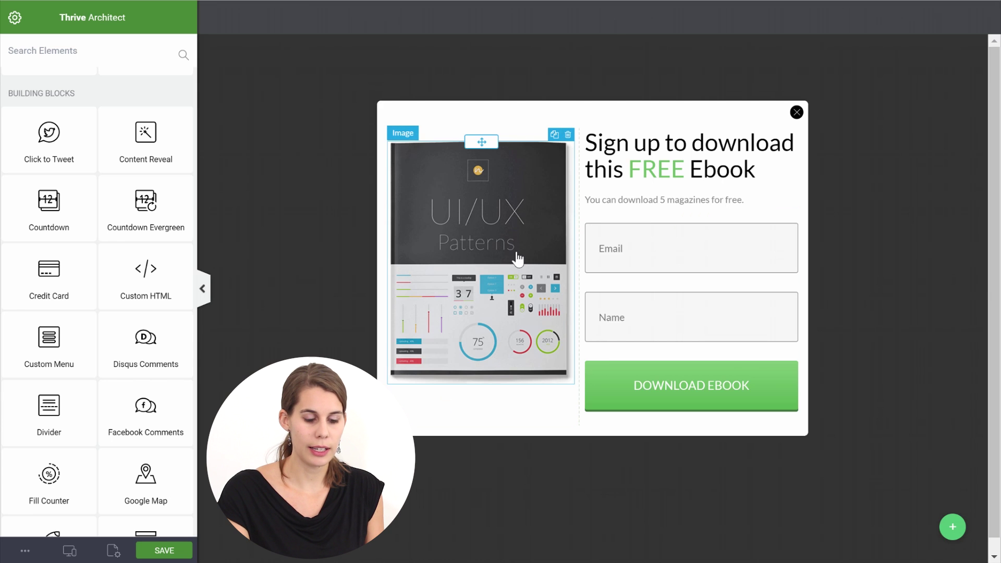
Set the ebook image to Hidden on mobile and view the lightbox in Mobile preview
{"action": "left_click", "coordinate": [518, 259]}
{"action": "scroll", "coordinate": [163, 331], "scroll_direction": "down", "scroll_amount": 15}
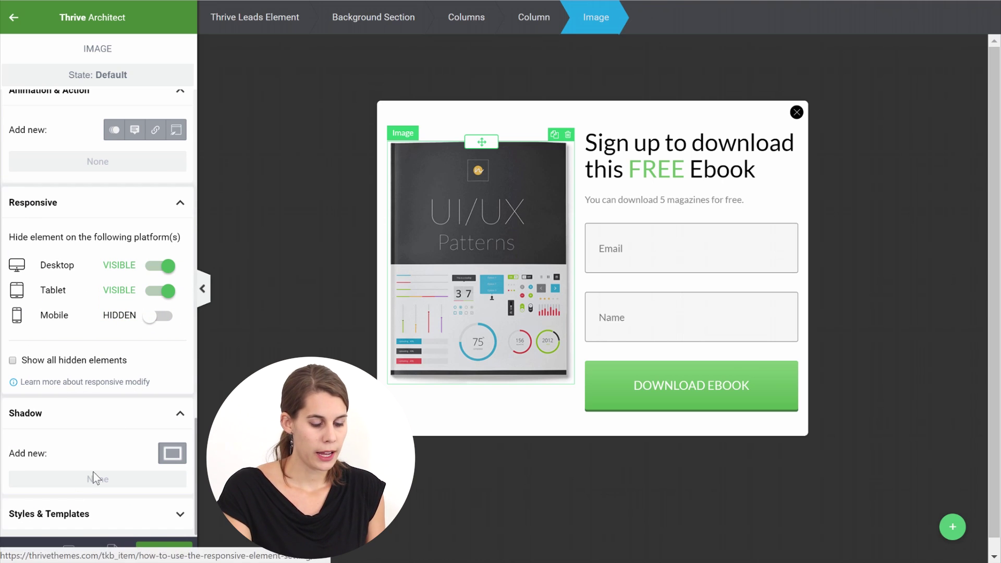
{"action": "left_click", "coordinate": [69, 547]}
{"action": "left_click", "coordinate": [65, 527]}
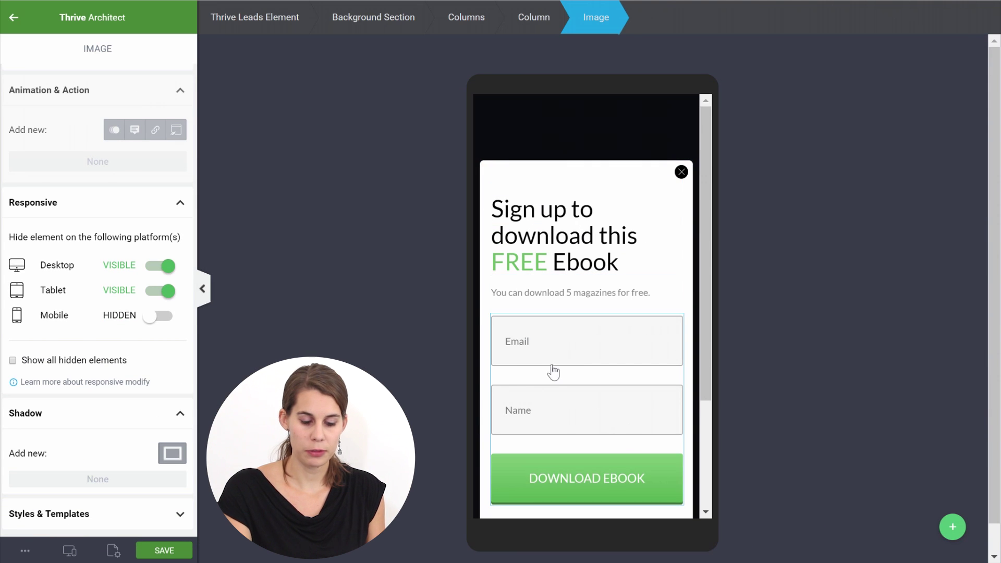
Reduce the mobile headline font size to 30px and save the form
{"action": "left_click", "coordinate": [553, 214]}
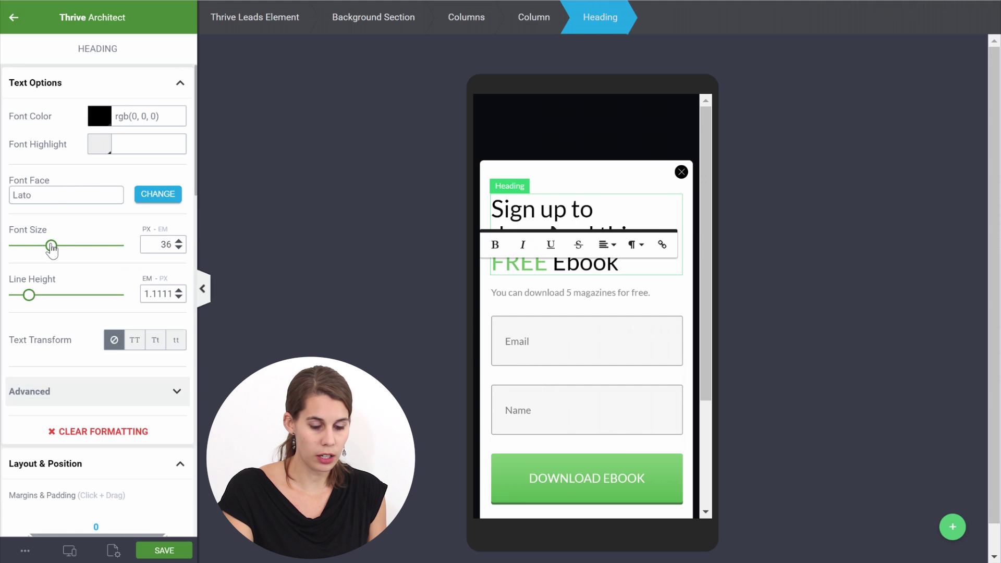
{"action": "left_click_drag", "start_coordinate": [52, 248], "coordinate": [47, 250]}
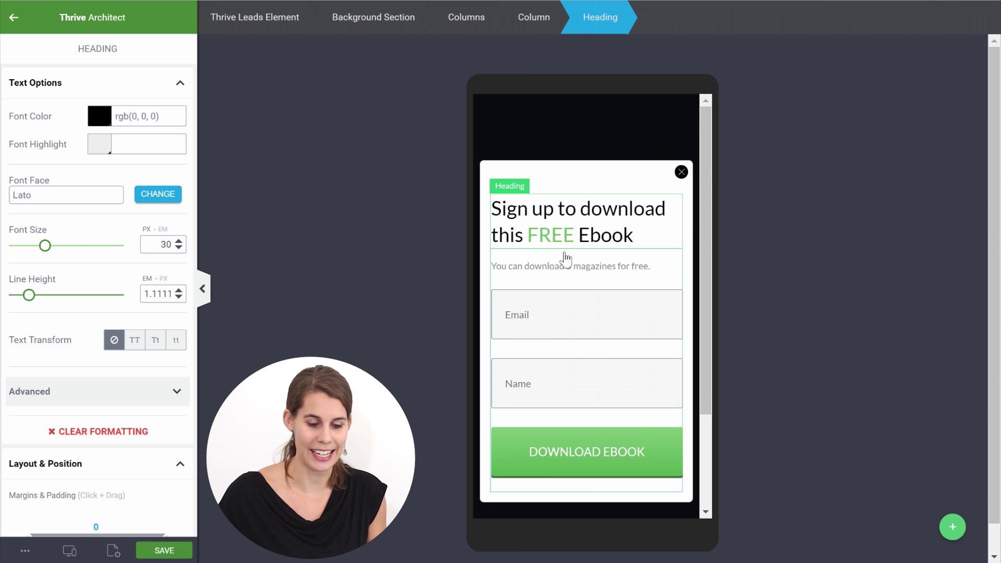
{"action": "left_click", "coordinate": [150, 549]}
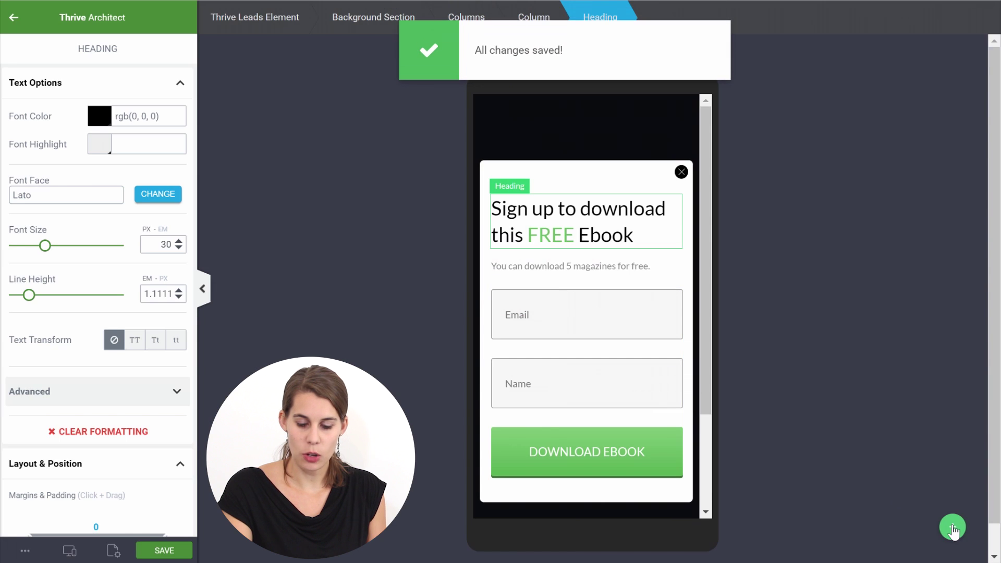
{"action": "left_click", "coordinate": [953, 527]}
In the Default State, give the ribbon column a -12 top and -13 bottom margin
{"action": "left_click", "coordinate": [900, 419]}
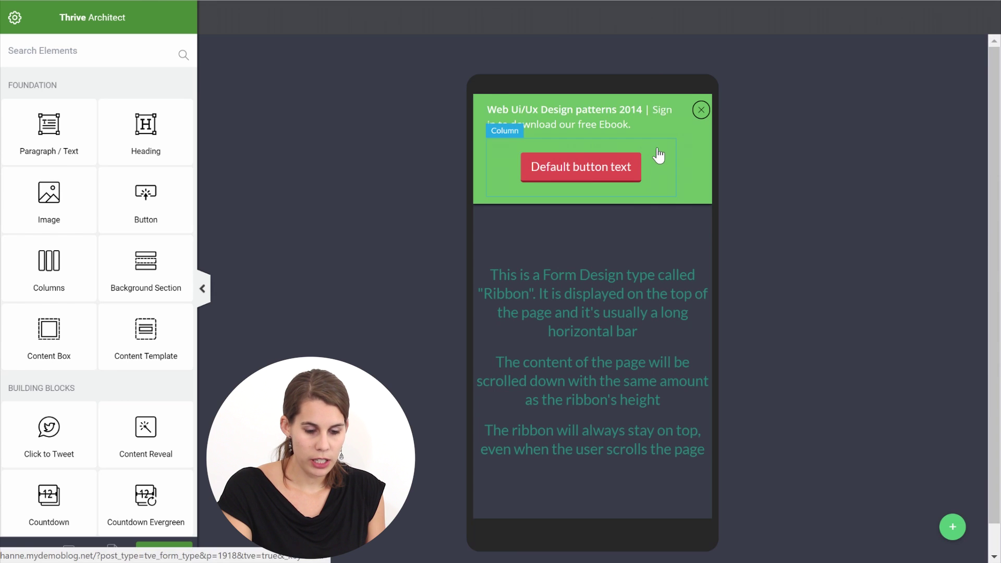
{"action": "left_click", "coordinate": [659, 157]}
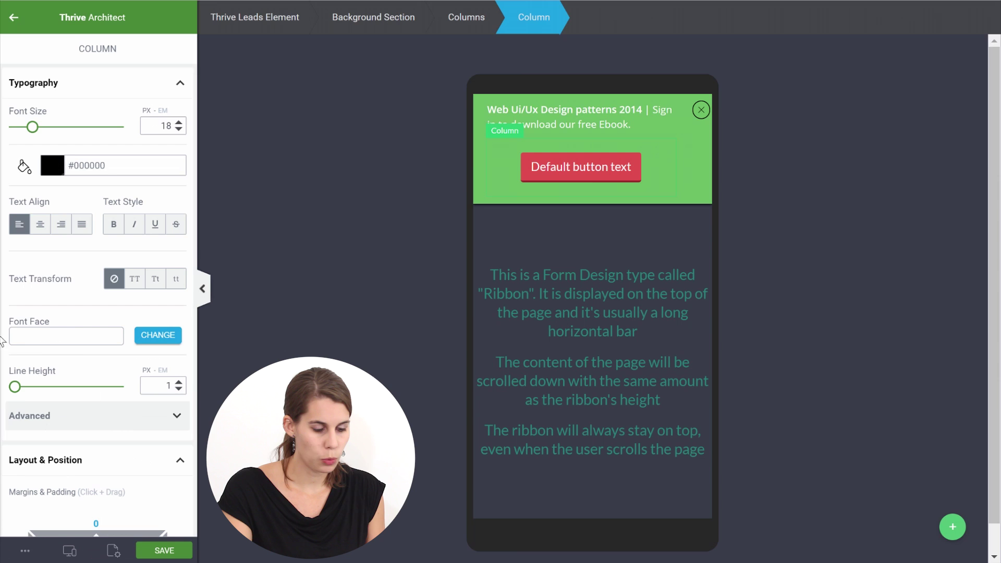
{"action": "scroll", "coordinate": [85, 256], "scroll_direction": "down", "scroll_amount": 5}
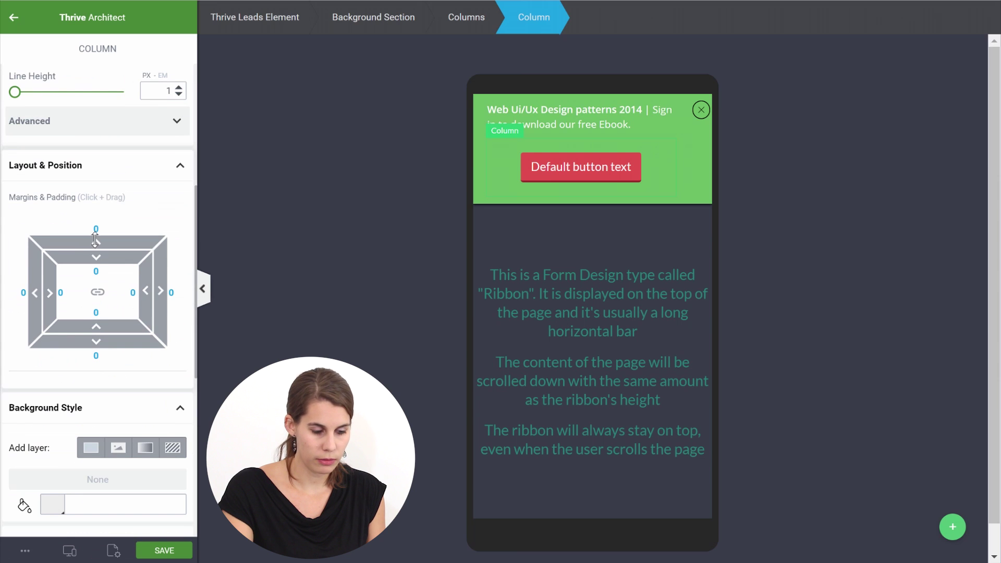
{"action": "left_click_drag", "start_coordinate": [95, 239], "coordinate": [97, 257]}
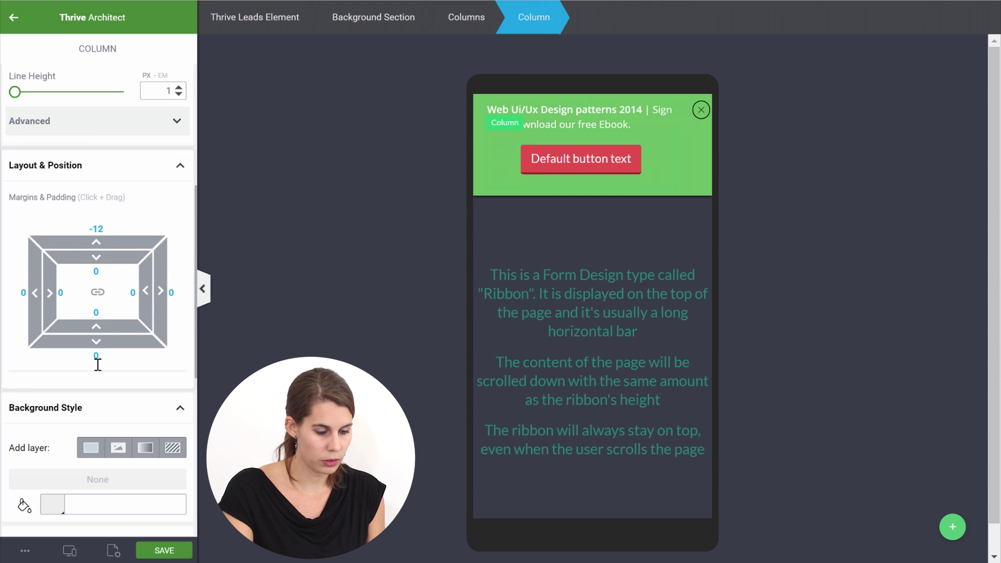
{"action": "left_click_drag", "start_coordinate": [96, 350], "coordinate": [98, 324]}
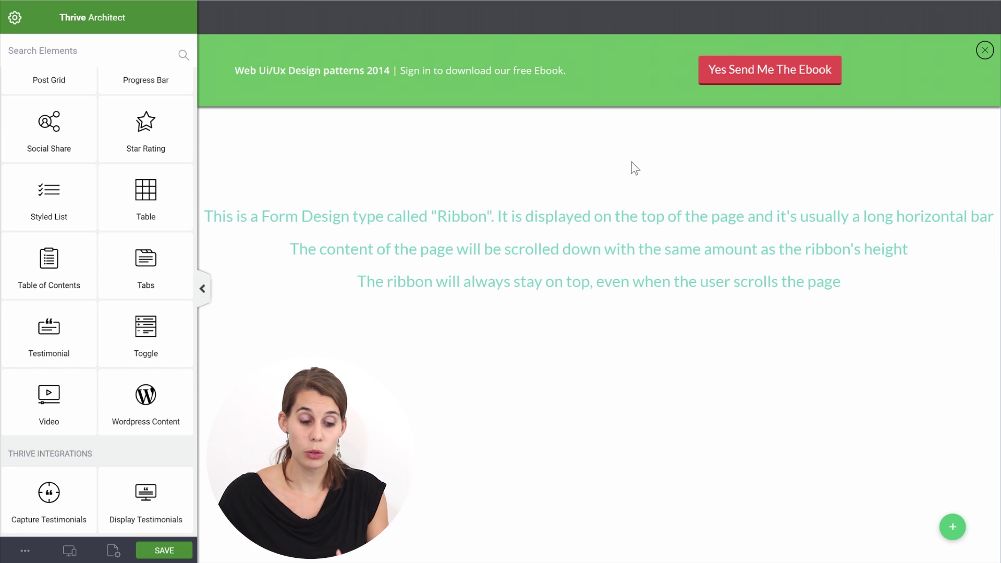
Replace the Yes Send Me The Ebook button's link with a Lightbox 1 action, then save and preview
{"action": "left_click", "coordinate": [736, 66]}
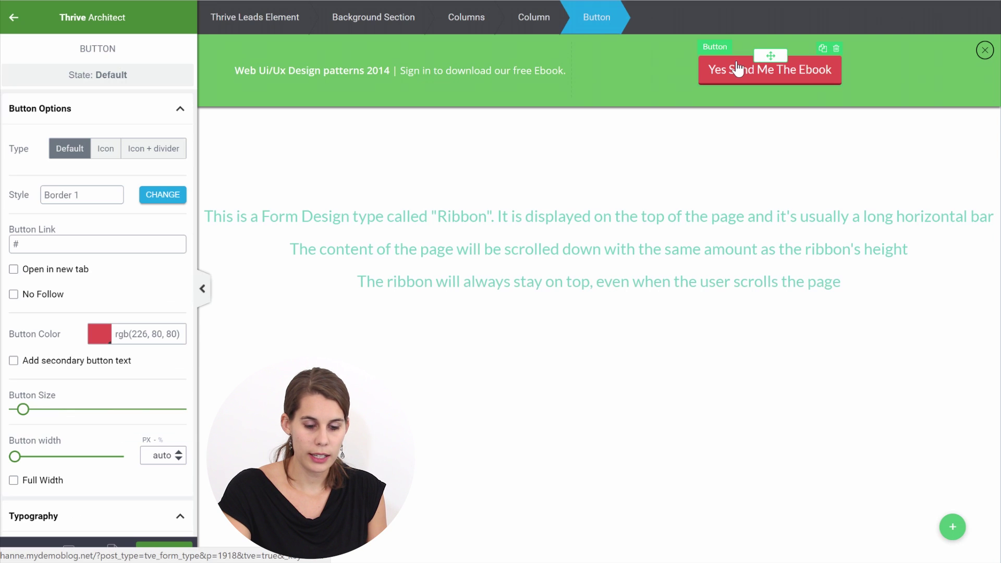
{"action": "scroll", "coordinate": [118, 388], "scroll_direction": "down", "scroll_amount": 15}
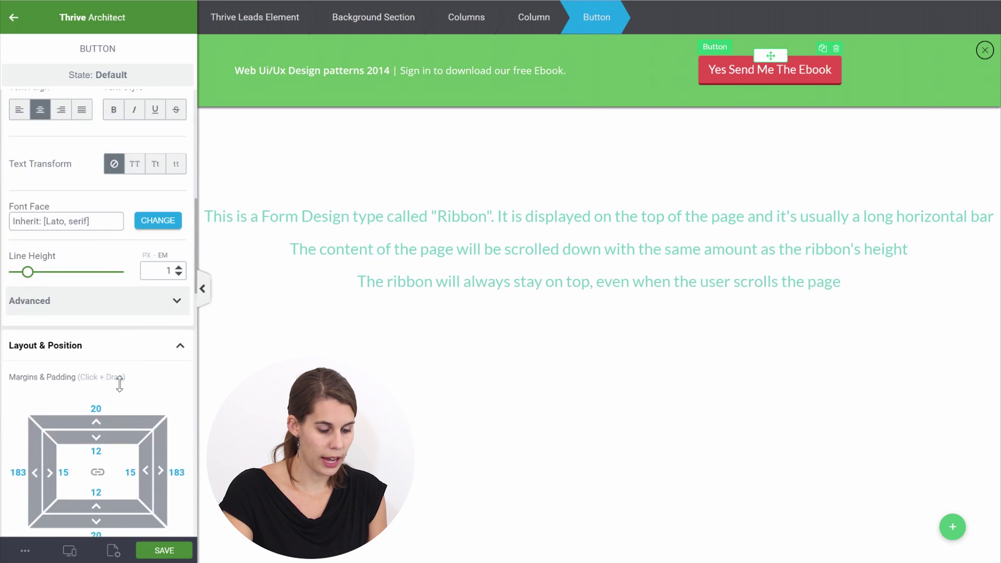
{"action": "scroll", "coordinate": [124, 390], "scroll_direction": "down", "scroll_amount": 10}
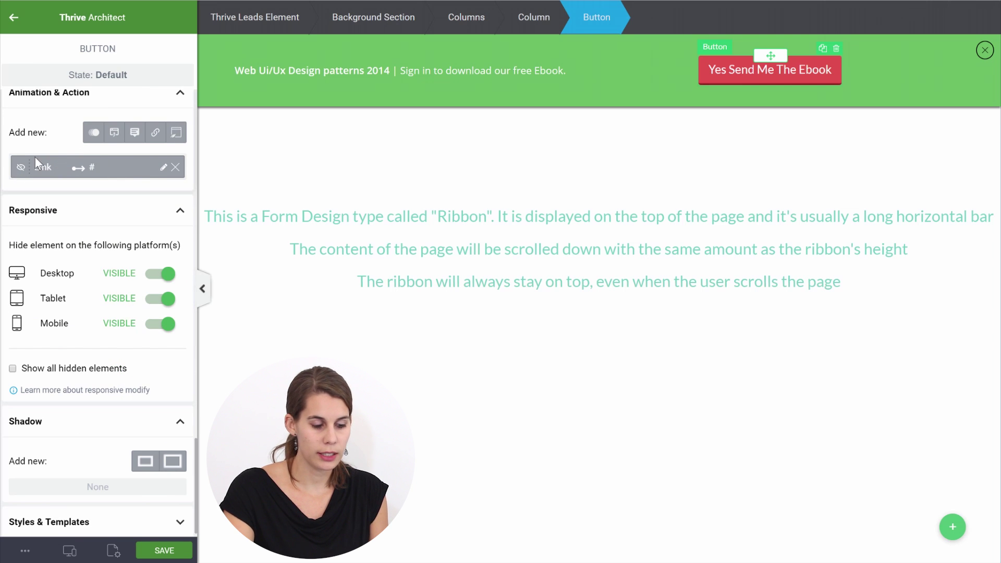
{"action": "left_click", "coordinate": [175, 167]}
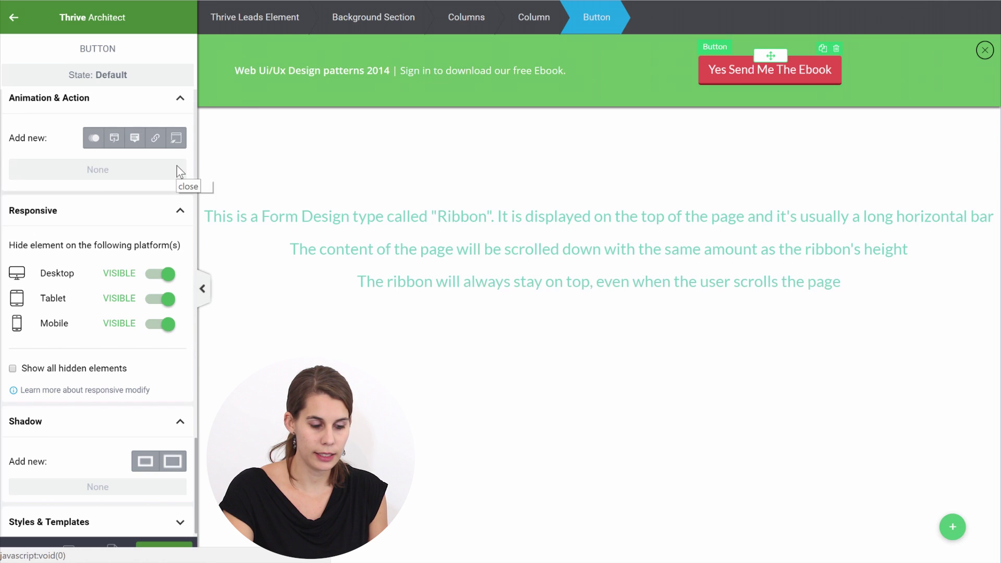
{"action": "left_click", "coordinate": [177, 139]}
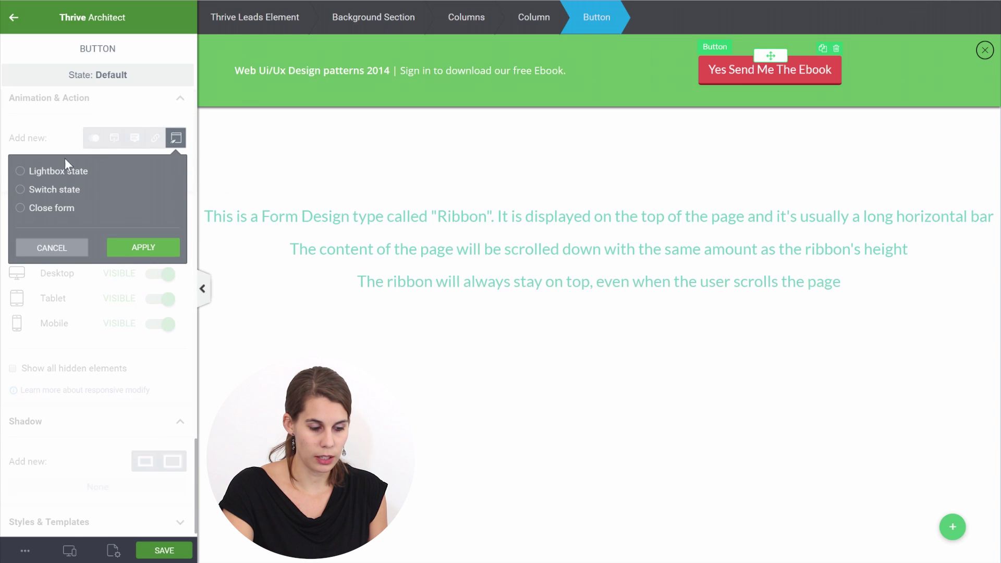
{"action": "left_click", "coordinate": [20, 171]}
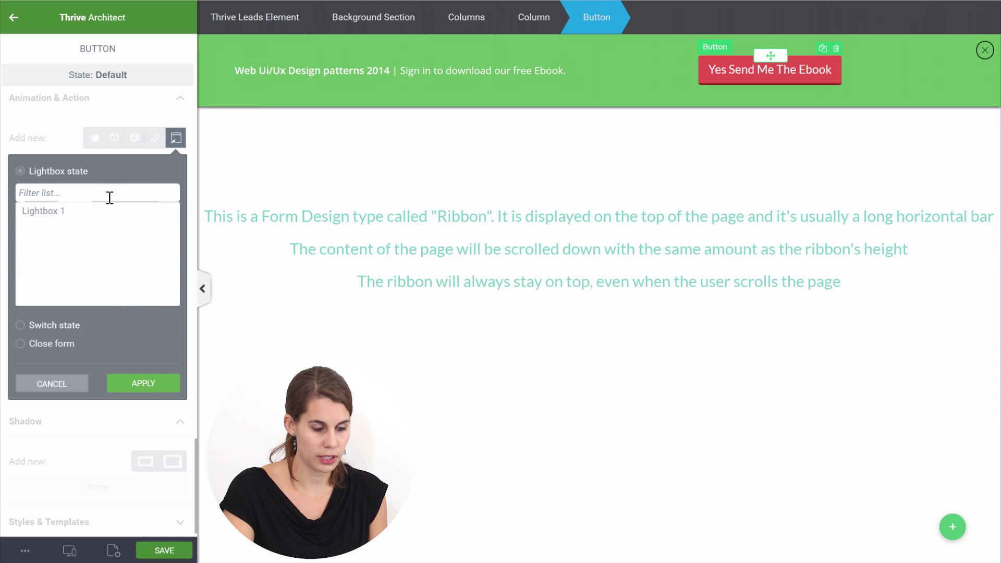
{"action": "left_click", "coordinate": [71, 214]}
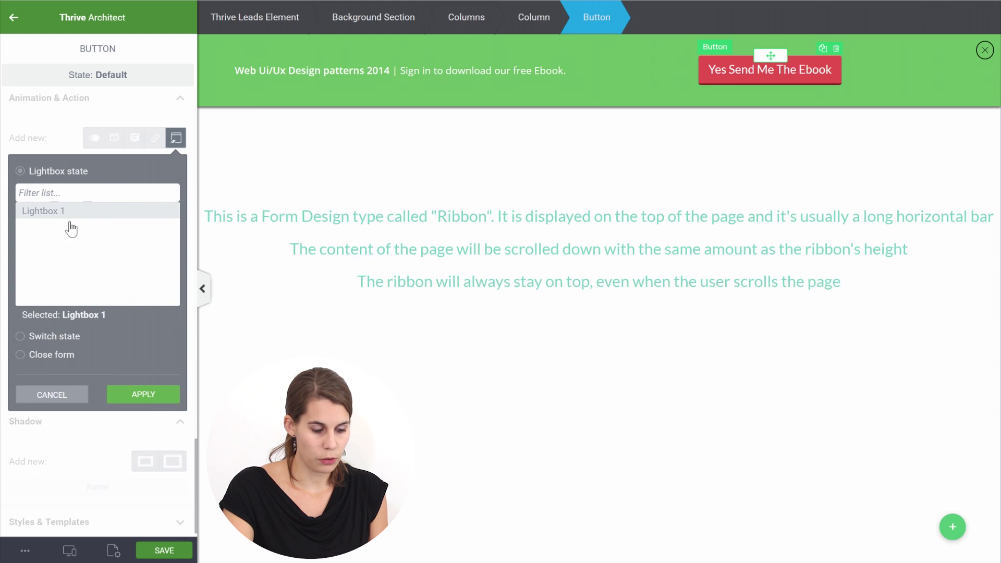
{"action": "left_click", "coordinate": [139, 397]}
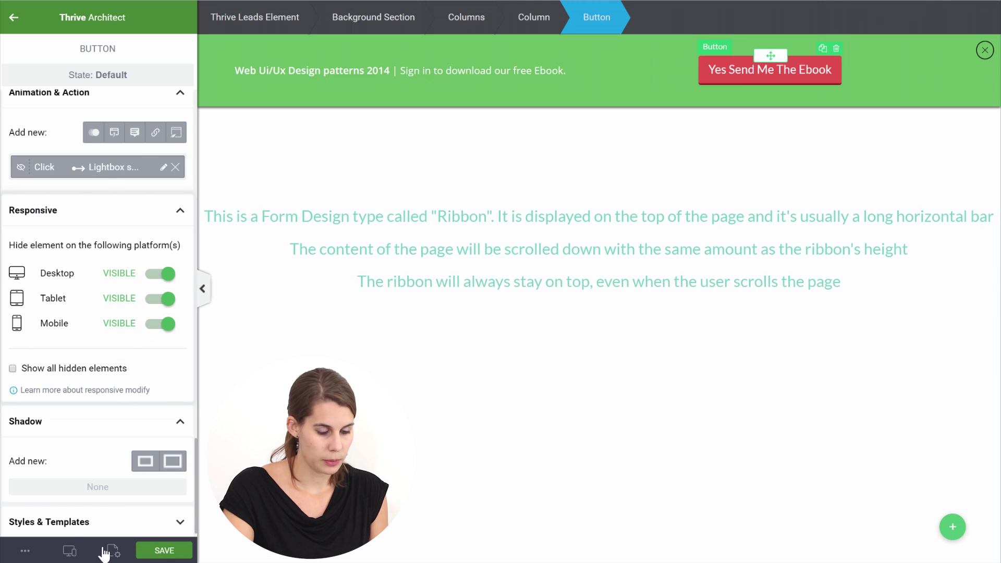
{"action": "left_click", "coordinate": [149, 553]}
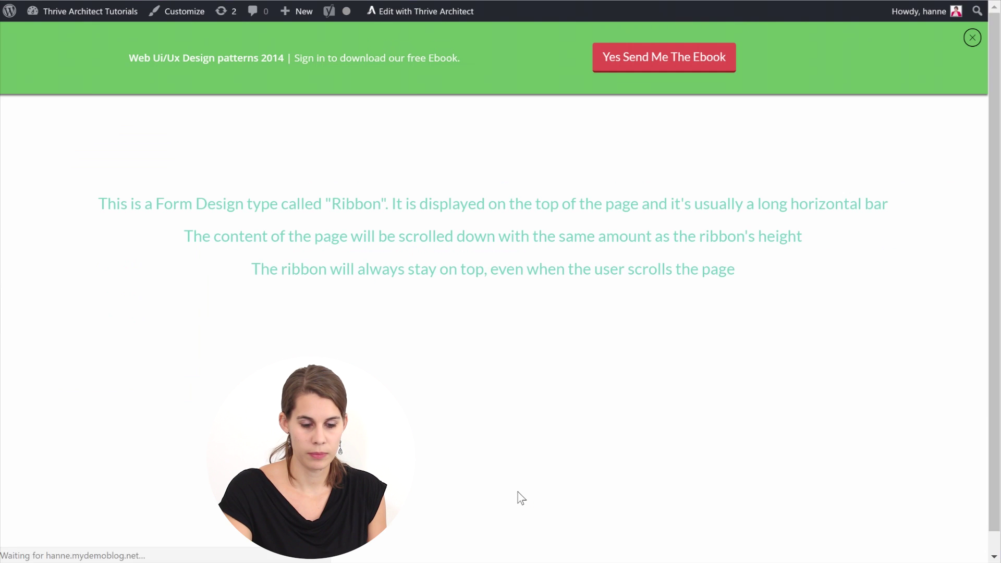
{"action": "left_click", "coordinate": [654, 66]}
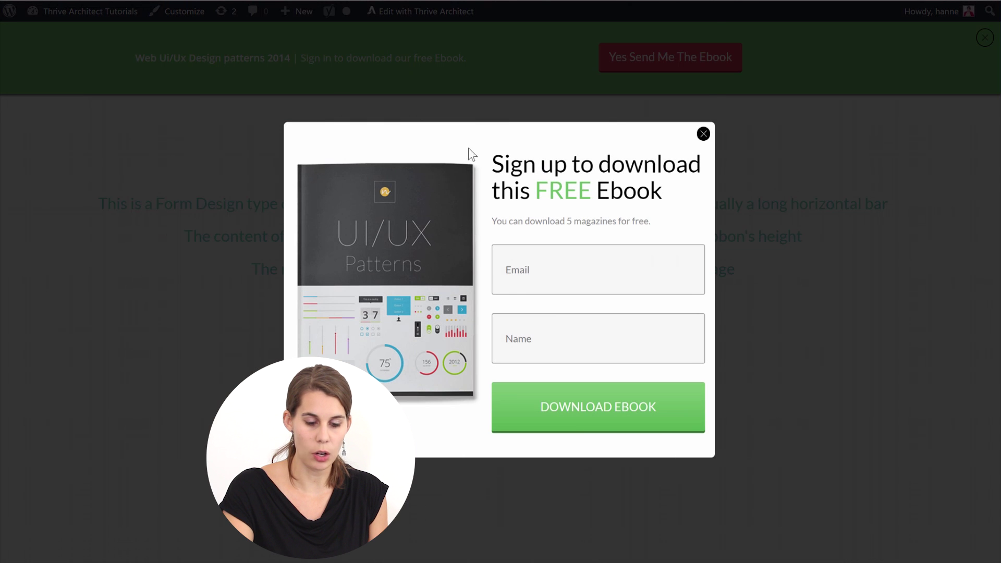
{"action": "left_click", "coordinate": [703, 135]}
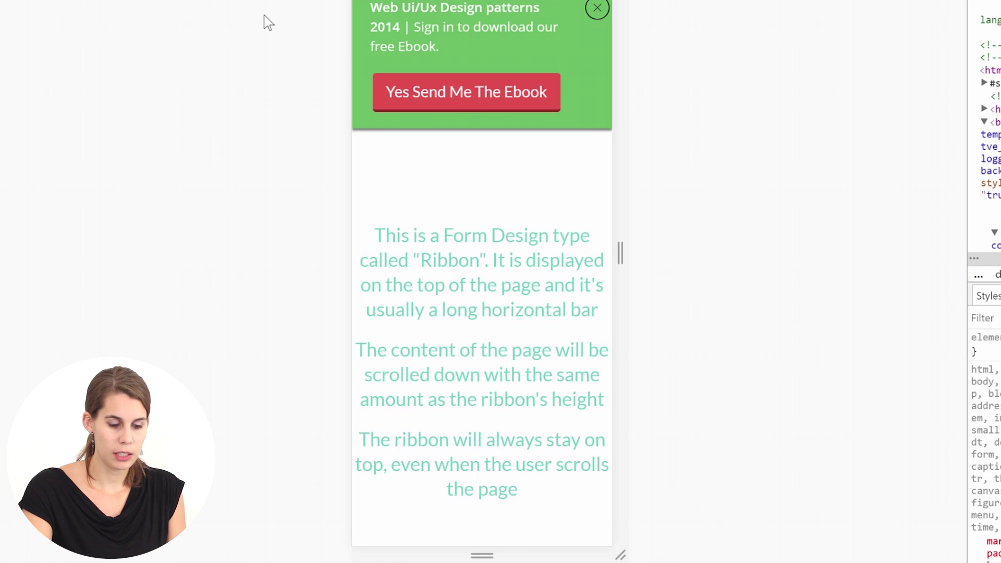
On the phone-width page, click Yes Send Me The Ebook to open the image-free lightbox
{"action": "left_click", "coordinate": [466, 92]}
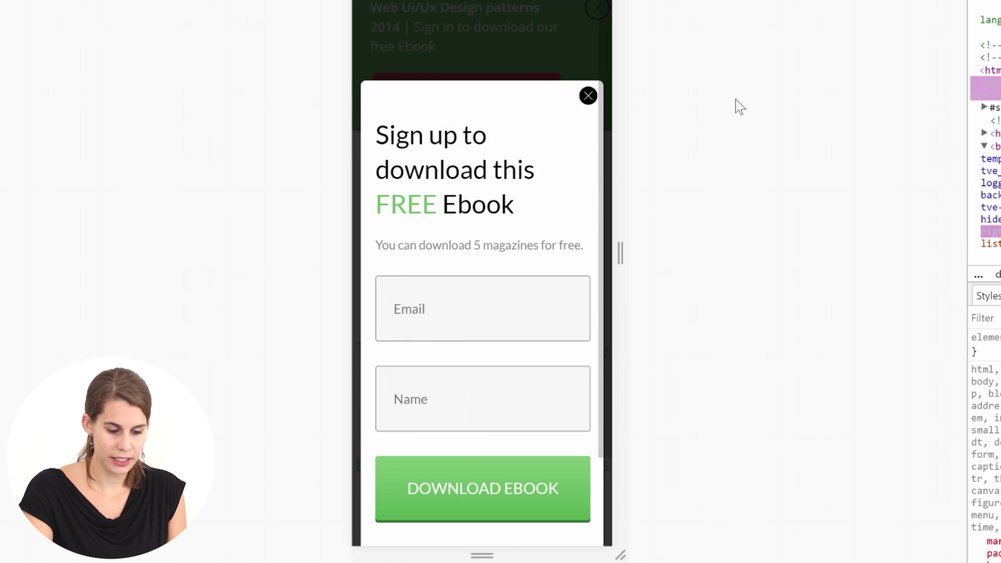